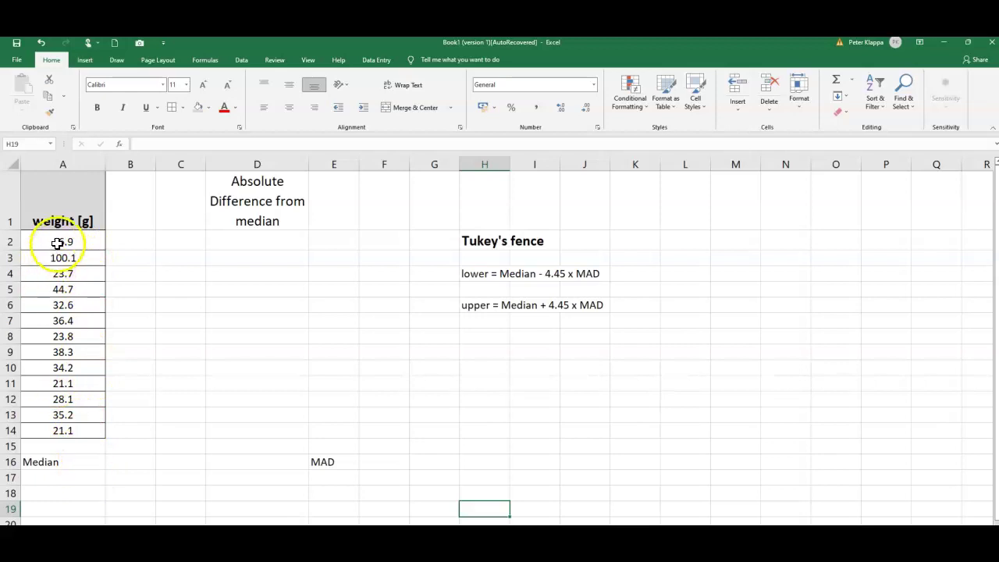
Enter =MEDIAN(A2:A14) beside the Median label in B16, giving 32.6
click(92, 463)
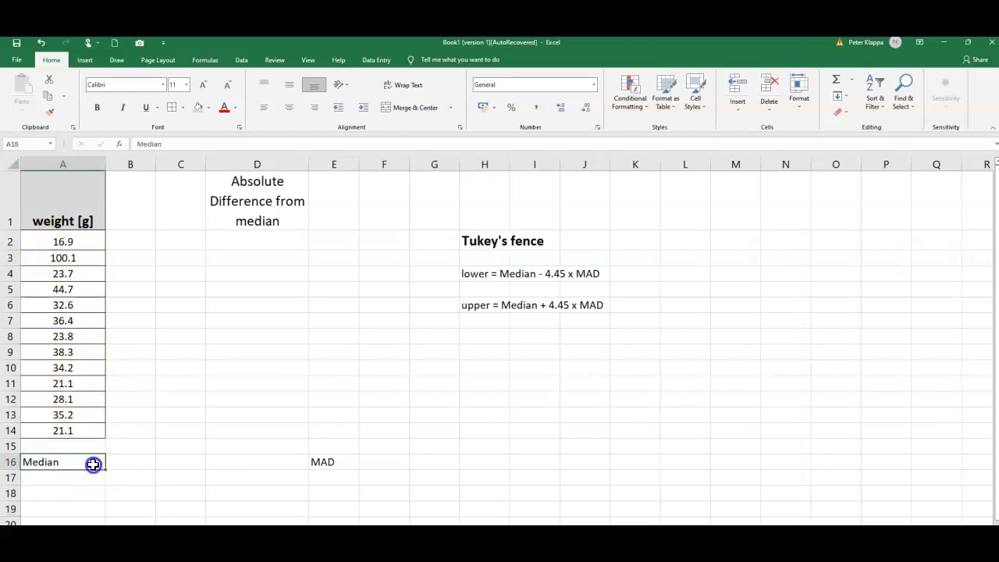
click(120, 462)
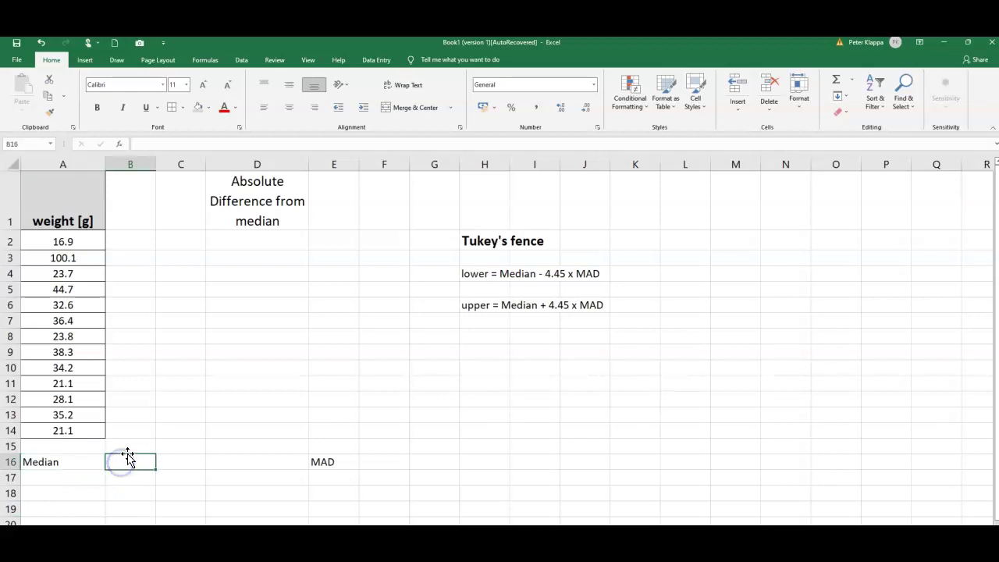
text(=med)
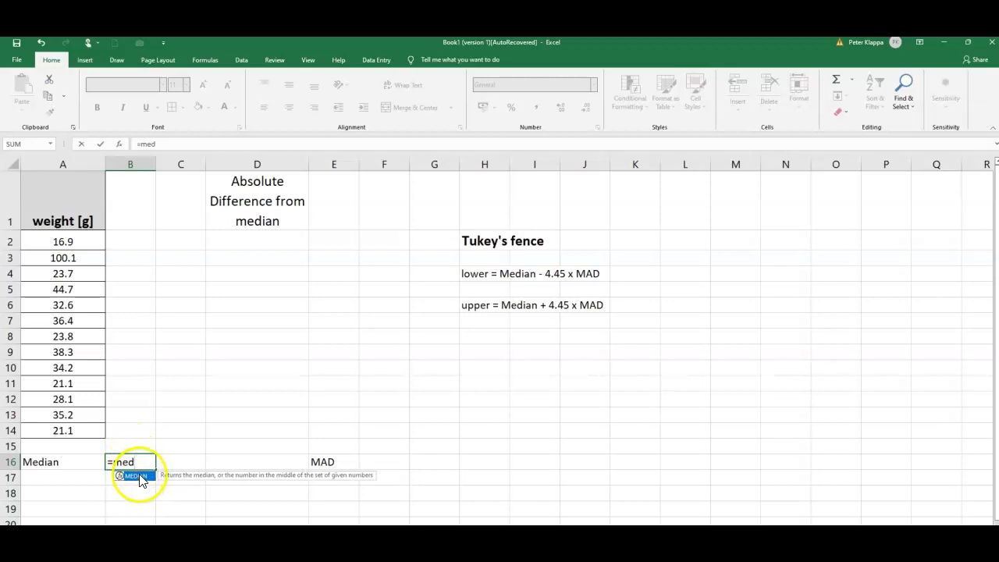
double_click(137, 475)
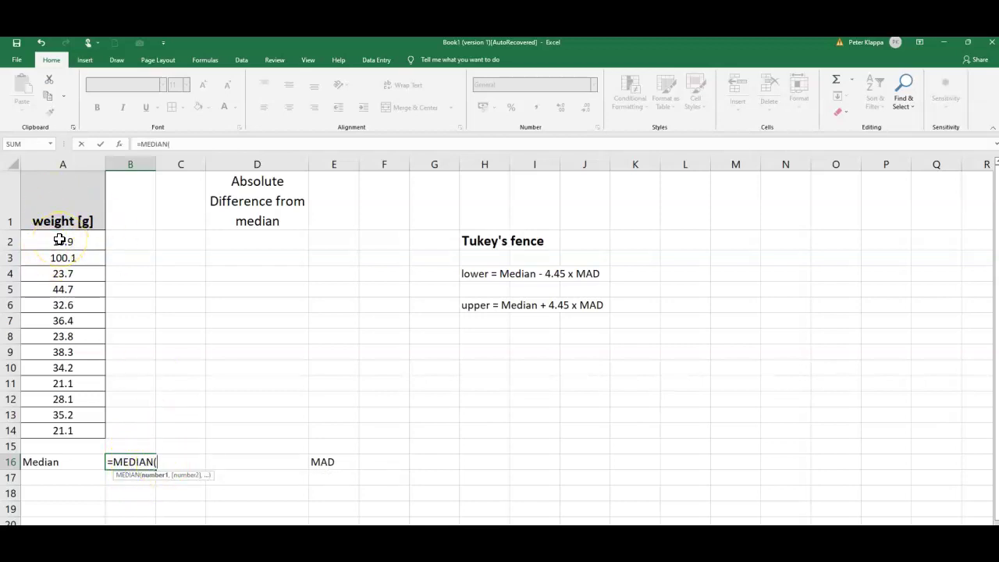
drag(59, 240, 64, 424)
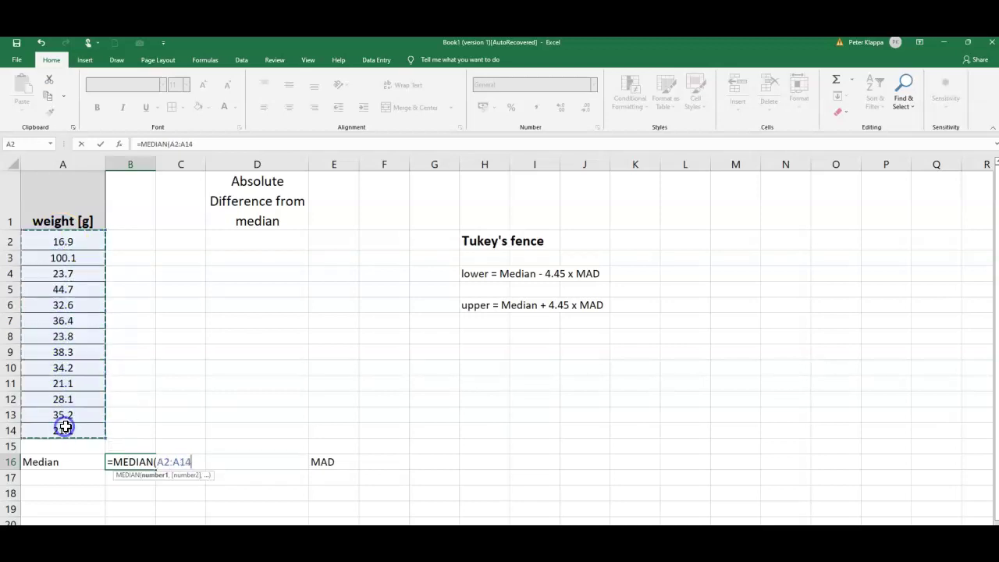
text())
key(Return)
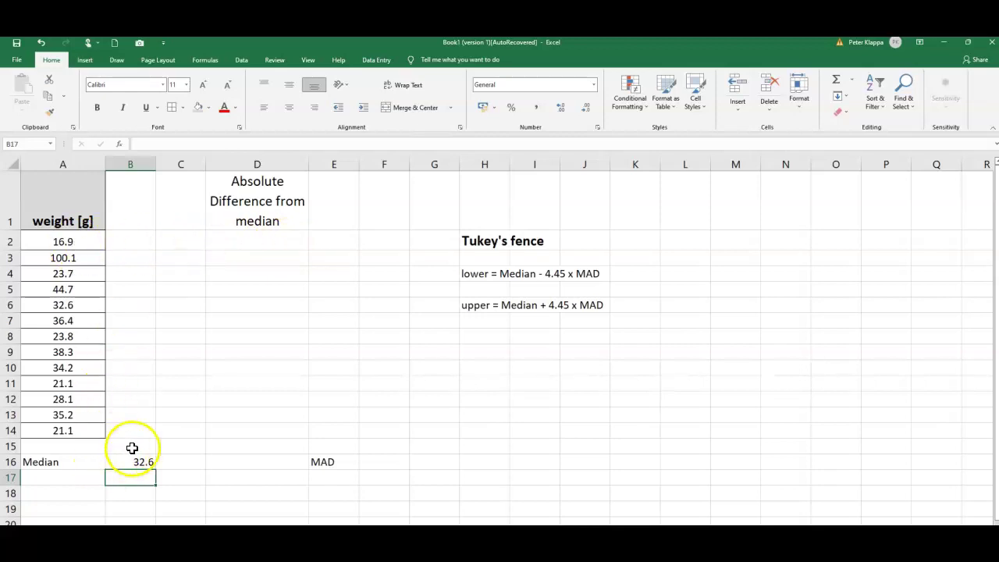
Enter =ABS(A2-$B$16) in D2 for the first weight's distance from the median
click(255, 243)
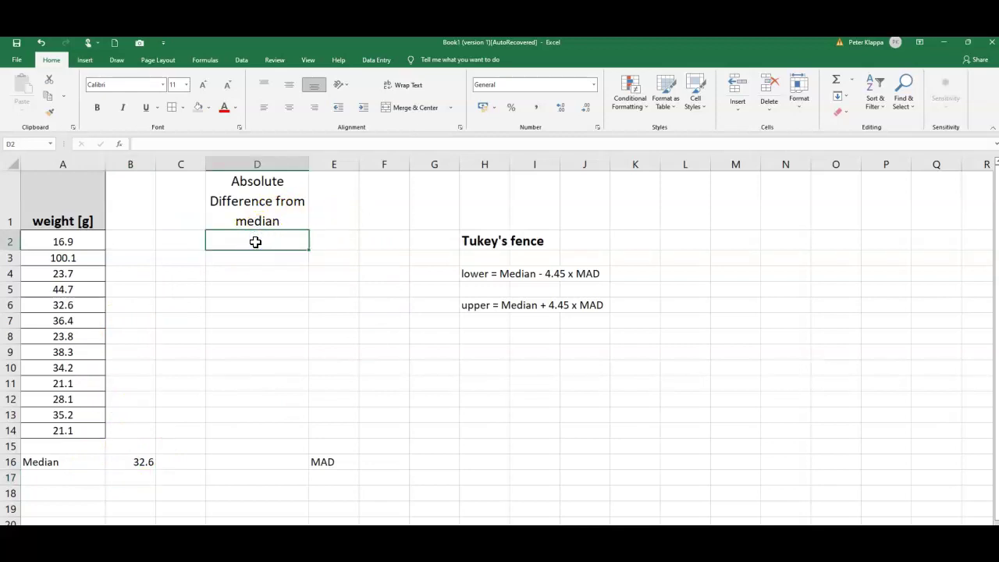
text(=)
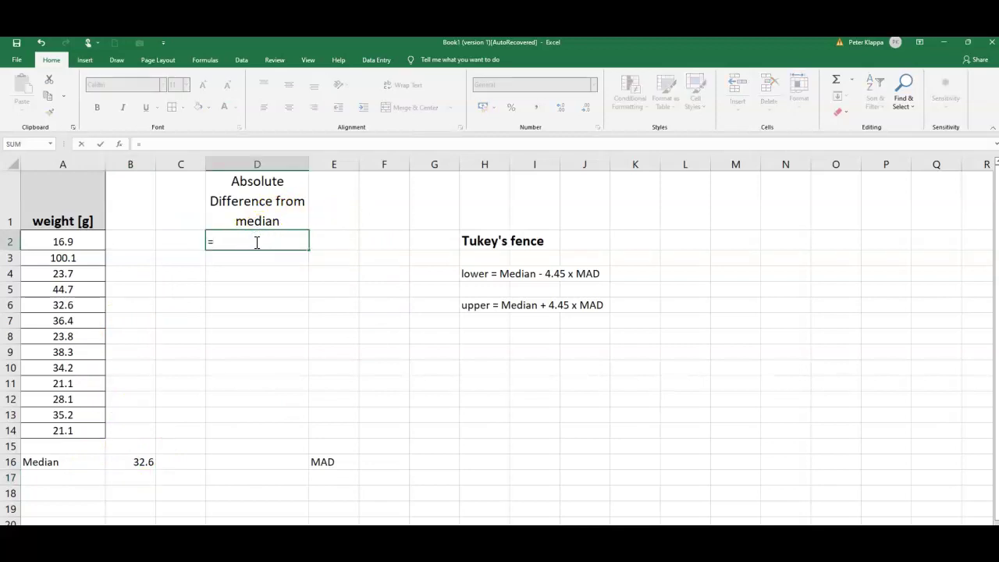
text(Abs)
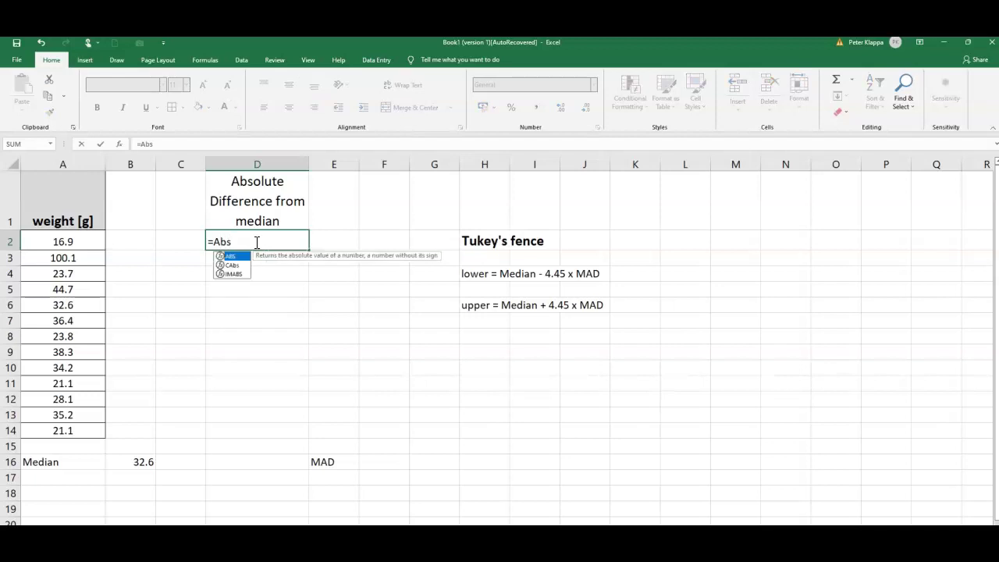
click(237, 258)
double_click(237, 257)
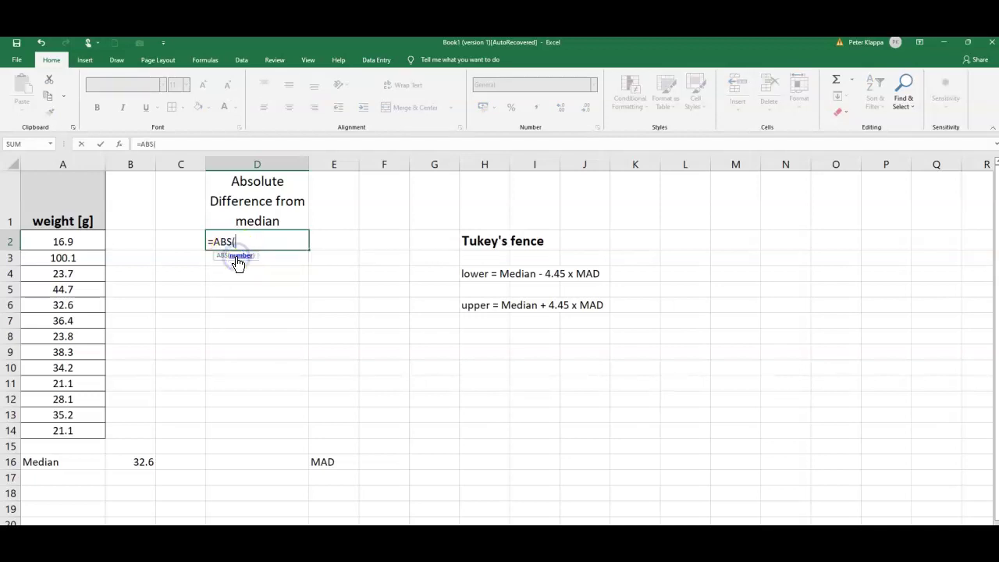
click(52, 242)
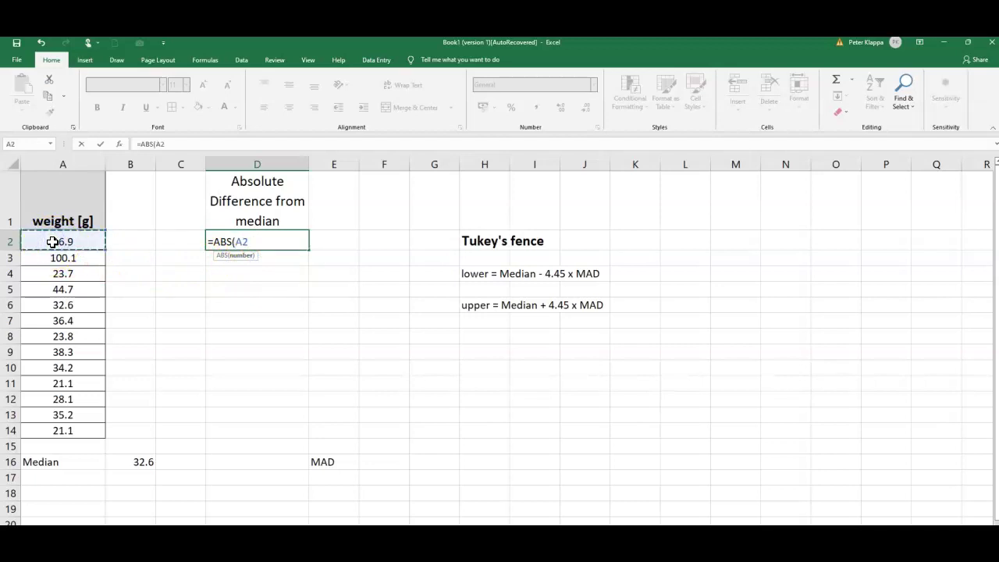
text(-)
click(138, 461)
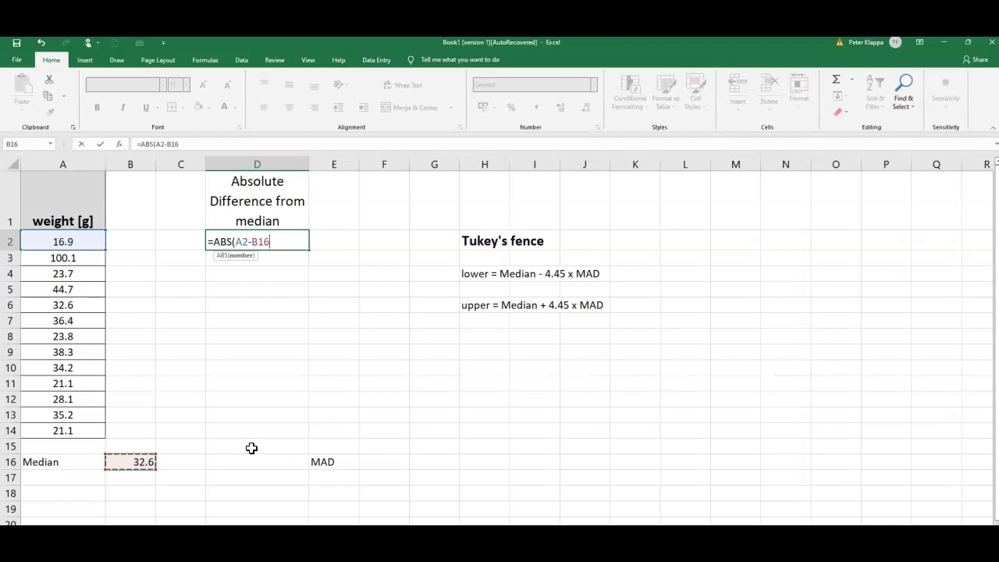
key(F4)
text())
key(Return)
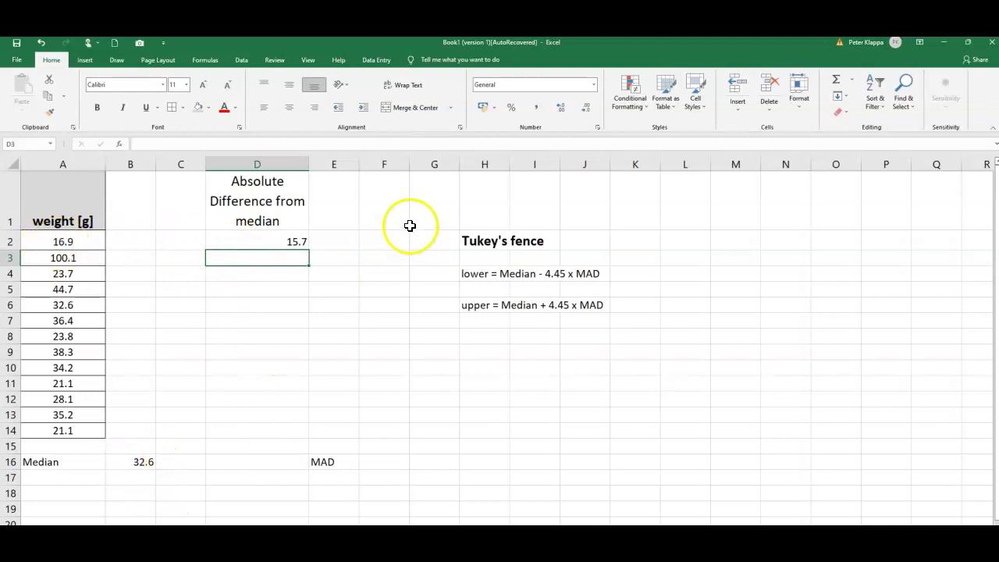
Fill the absolute difference formula down from D2 to D14
click(268, 231)
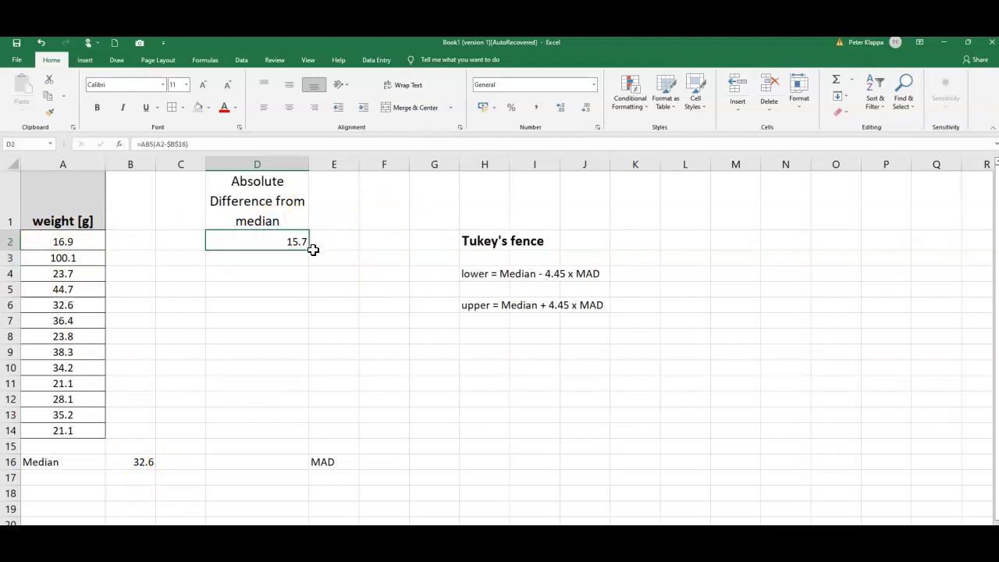
drag(309, 251, 309, 433)
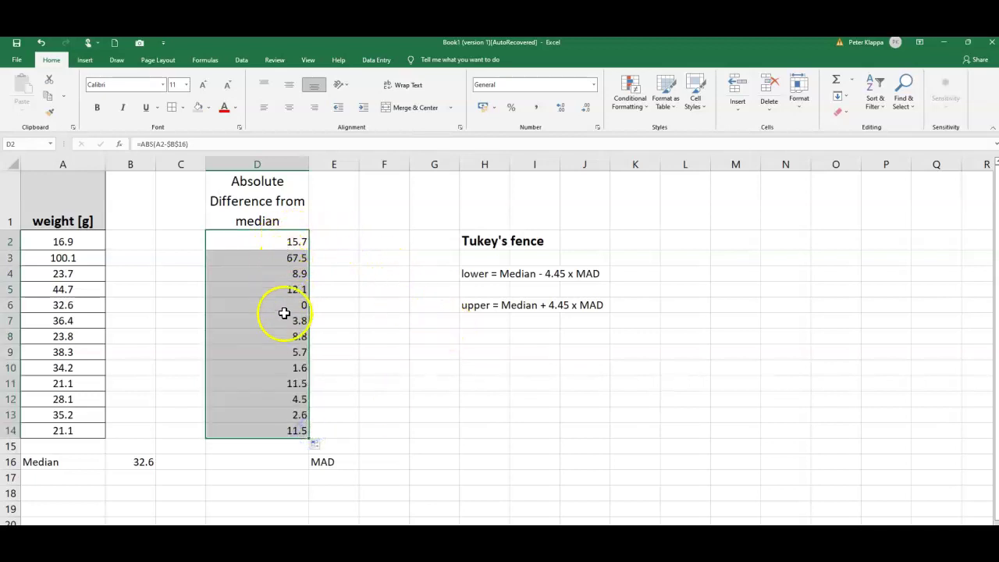
click(293, 413)
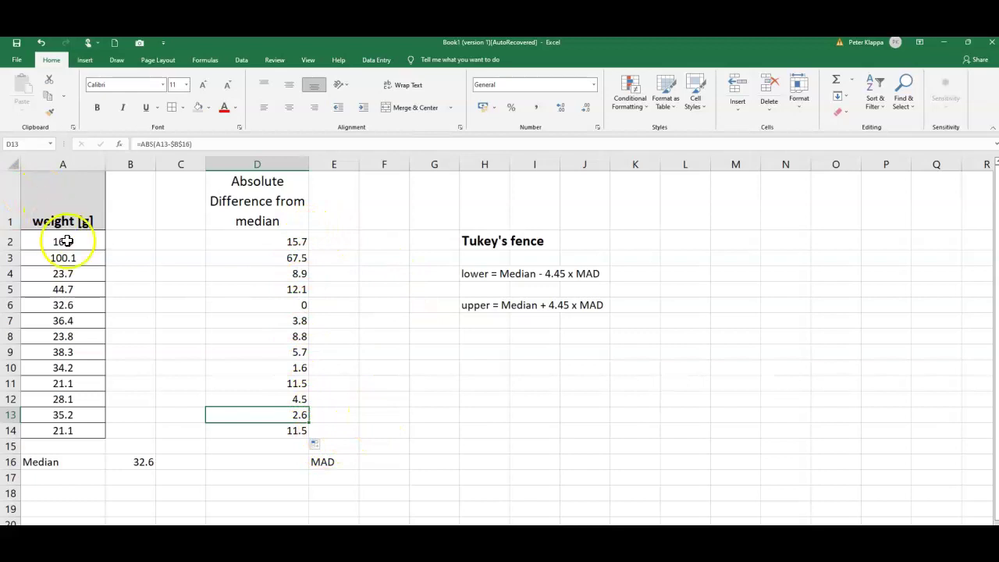
Enter =MEDIAN(D2:D14) in F16 beside the MAD label, giving 8.8
click(379, 463)
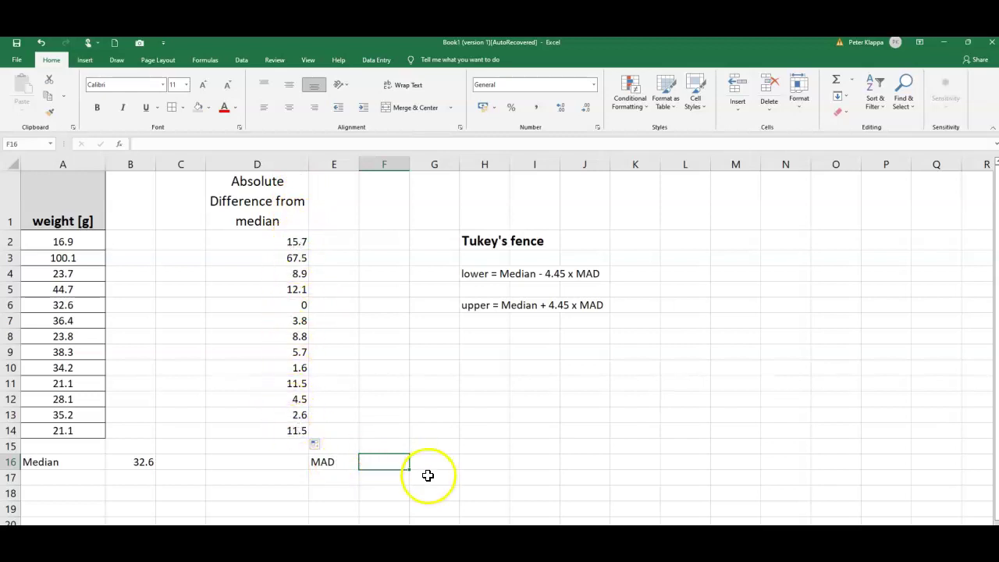
double_click(382, 462)
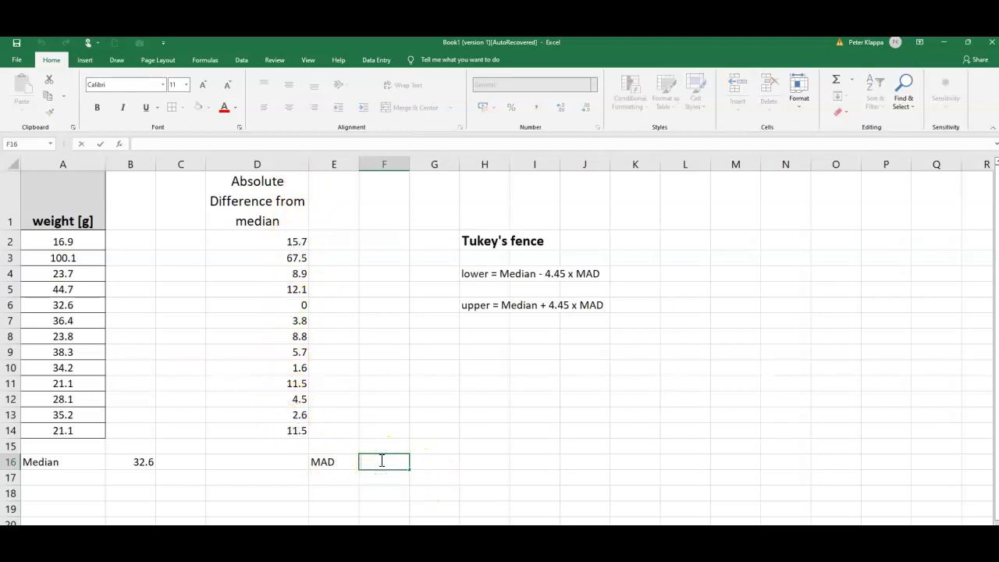
text(=med)
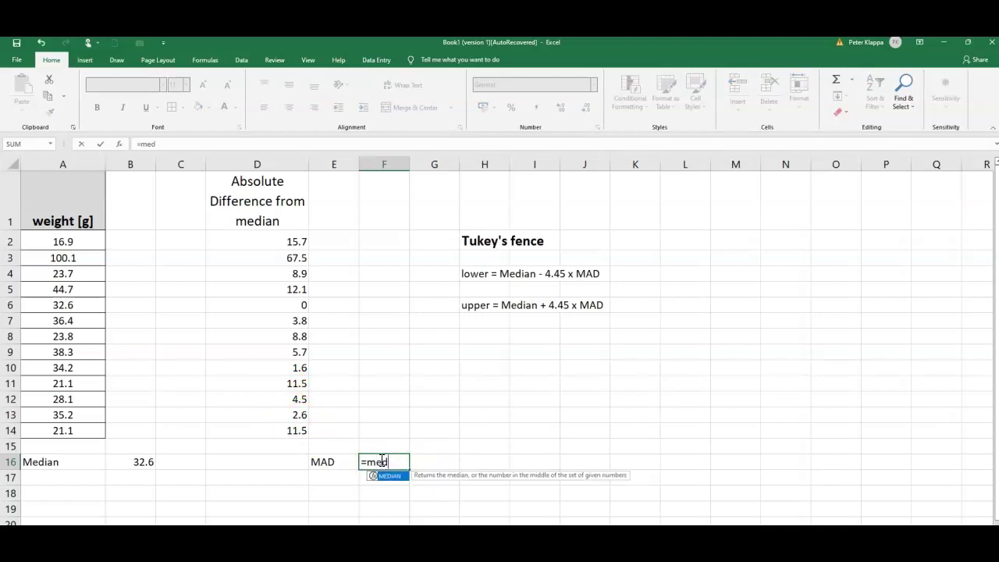
double_click(389, 474)
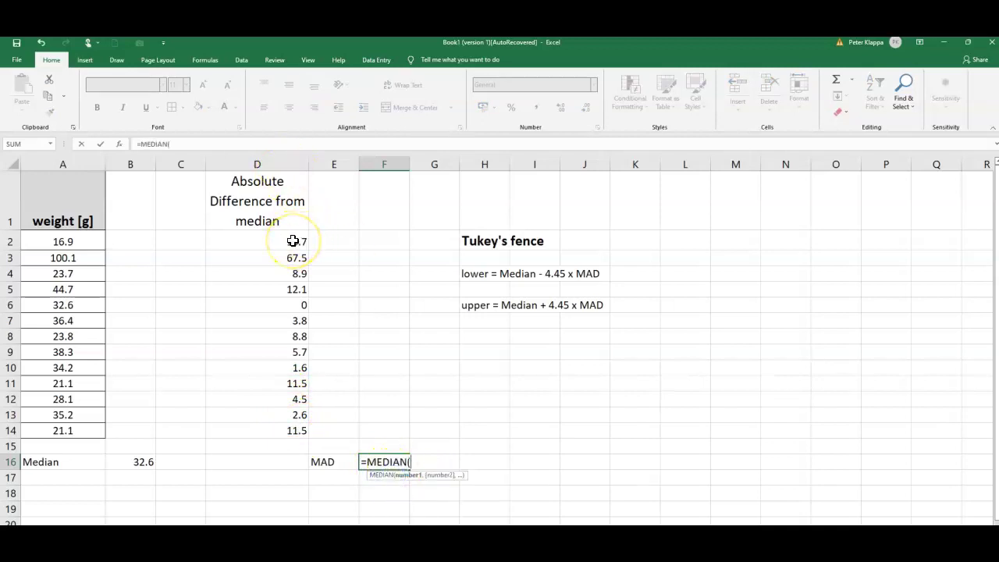
drag(292, 241, 281, 421)
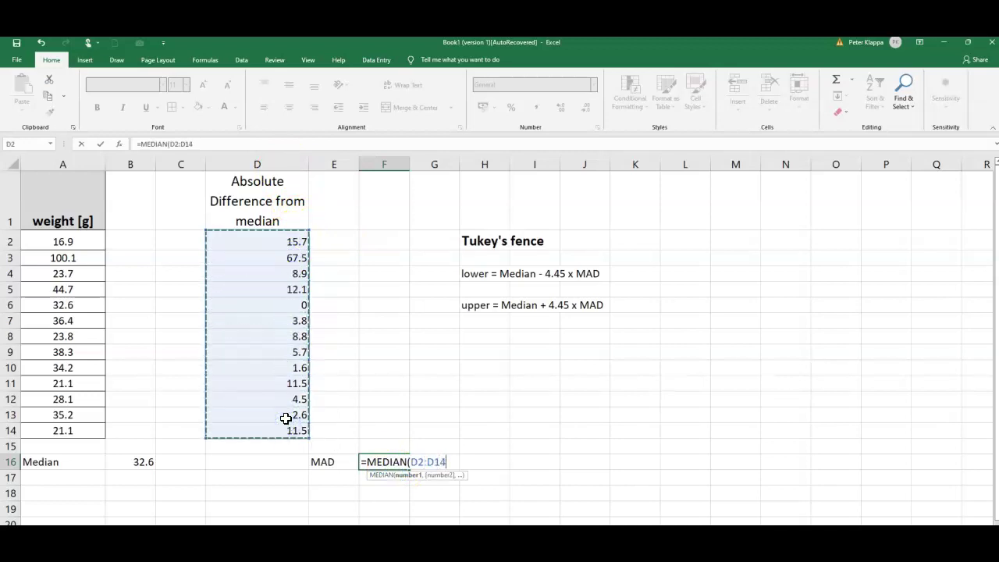
text())
key(Return)
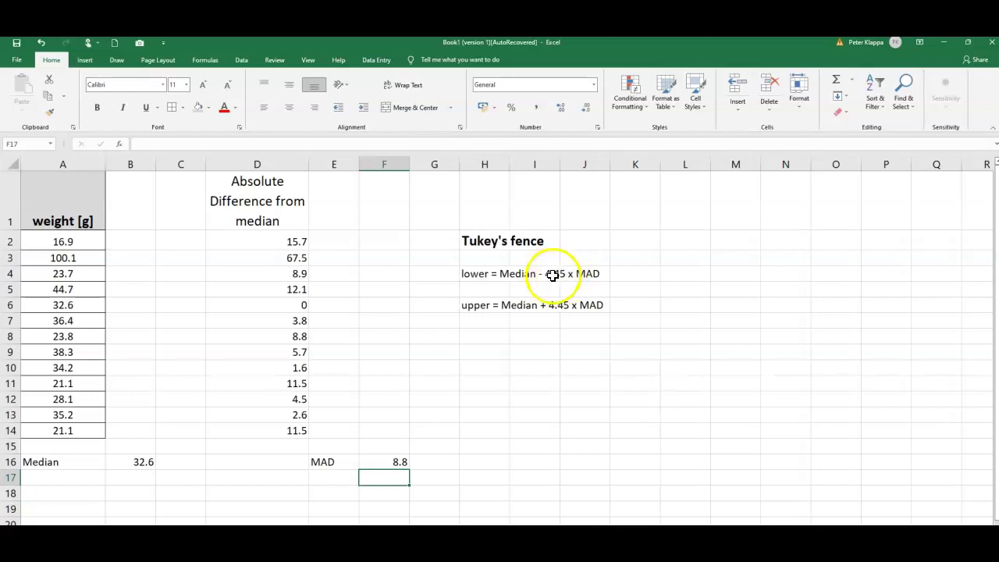
Enter =B16-4.45*F16 in K4 for the lower Tukey fence, giving -6.56
click(651, 274)
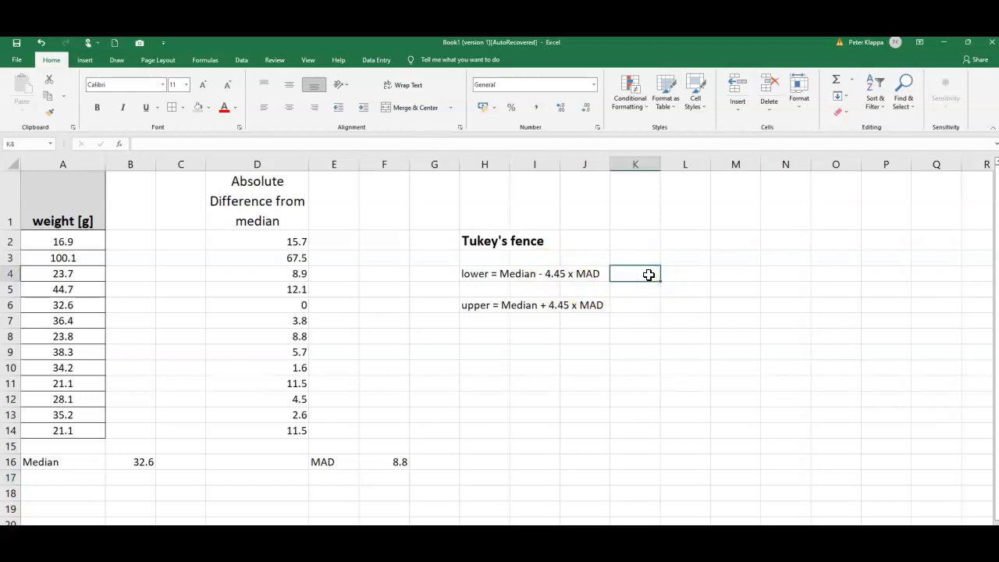
text(=)
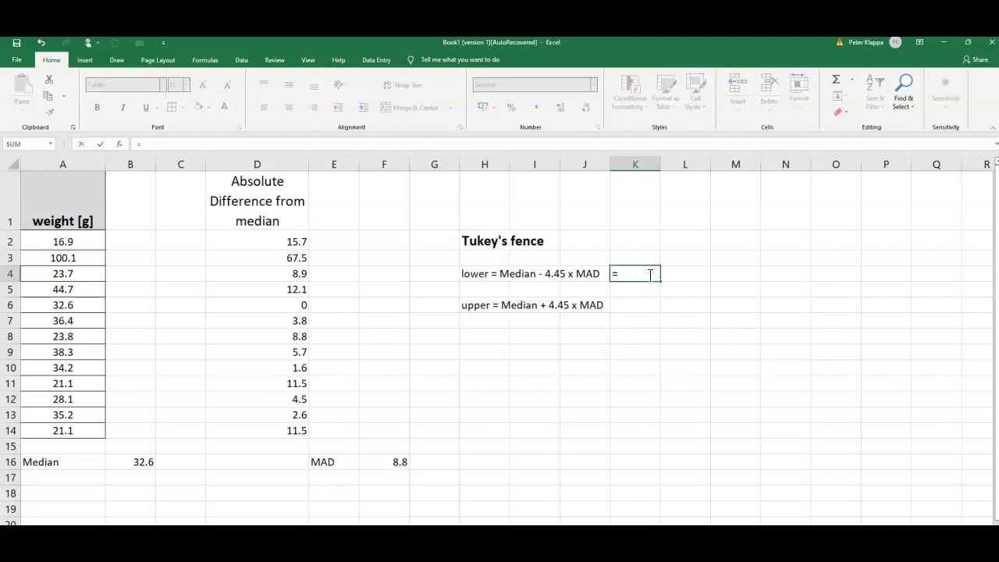
click(144, 463)
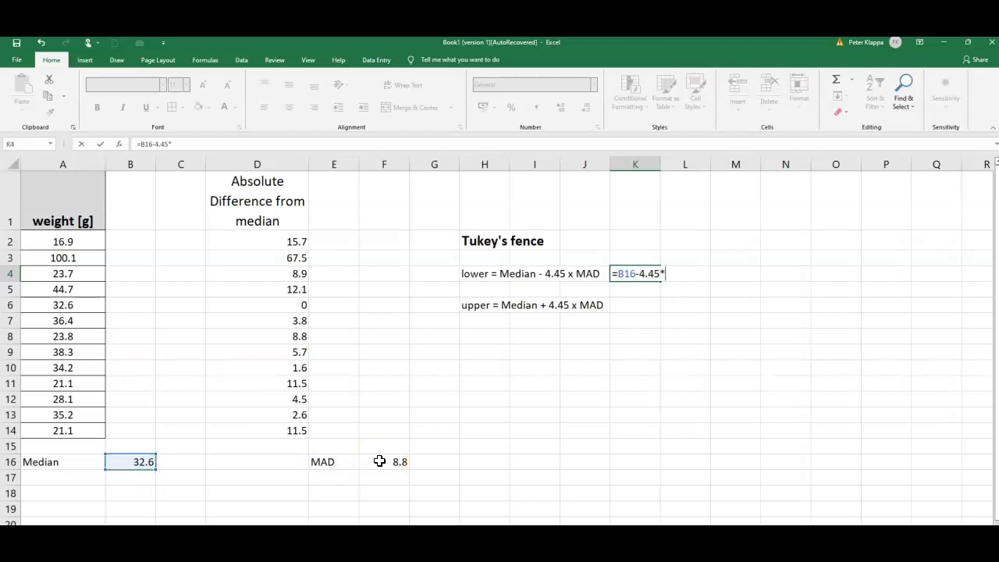
text(-4.45*)
click(393, 461)
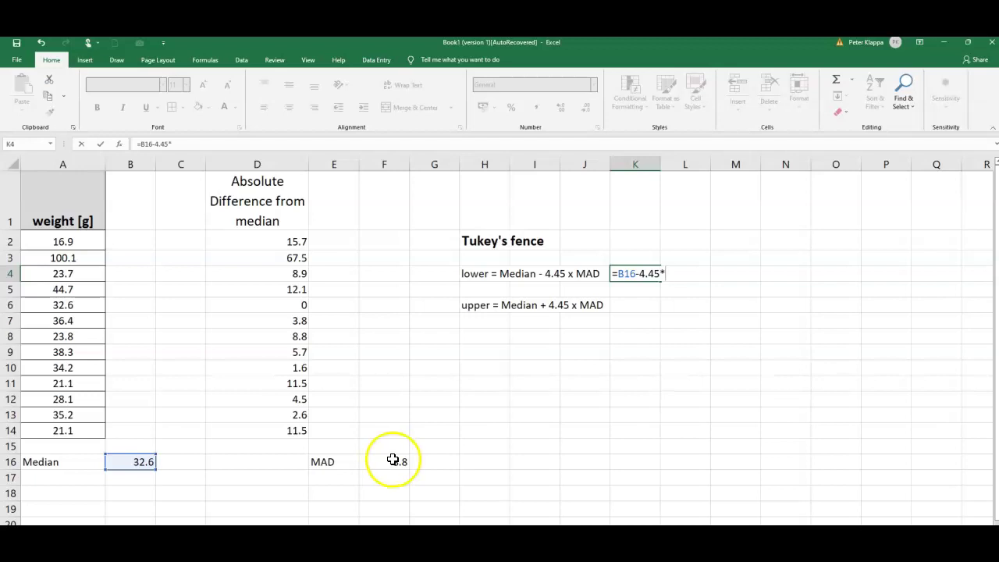
click(392, 461)
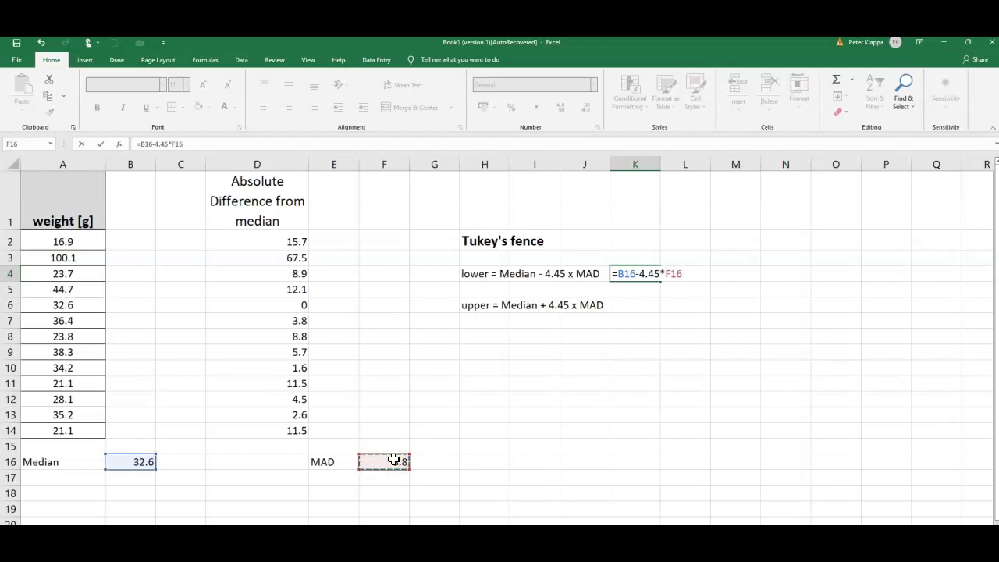
key(Return)
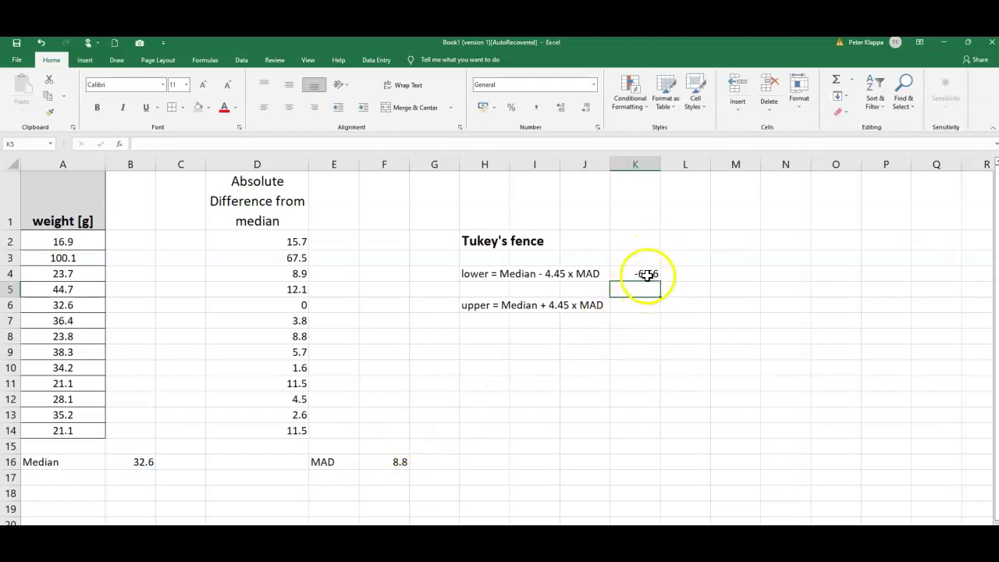
click(644, 304)
double_click(644, 305)
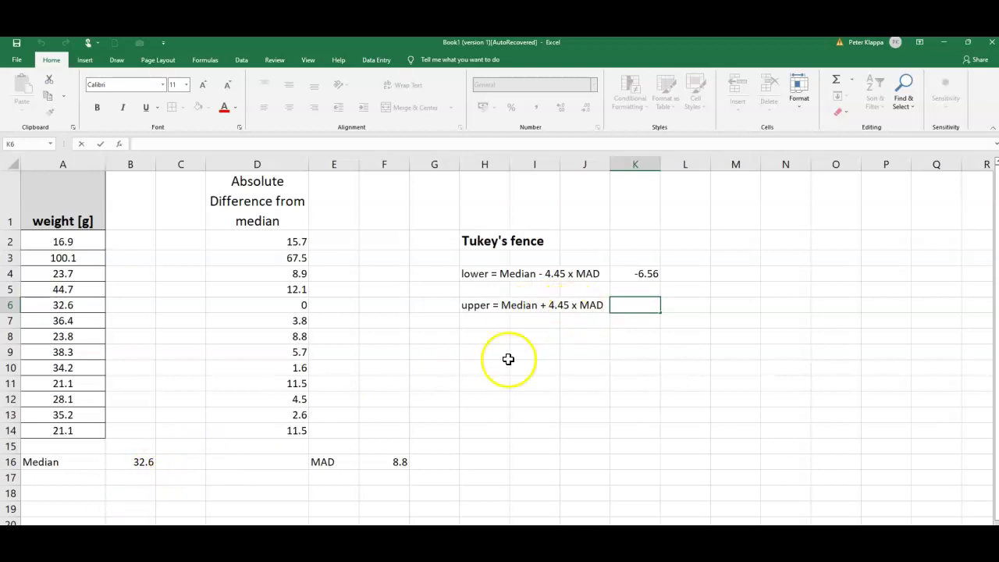
Enter =B16+4.45*F16 in K6 for the upper Tukey fence, giving 71.76
click(636, 305)
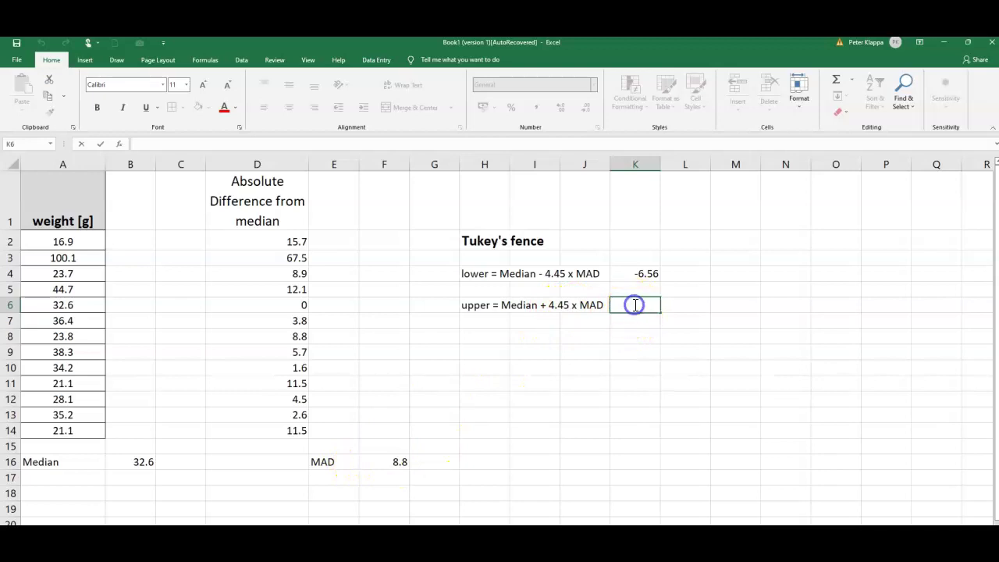
text(=)
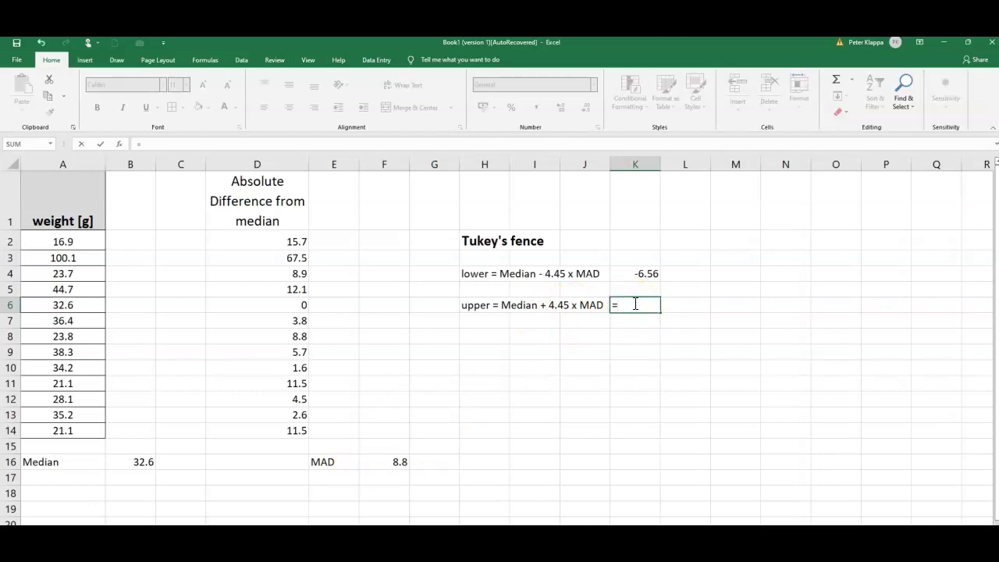
click(146, 463)
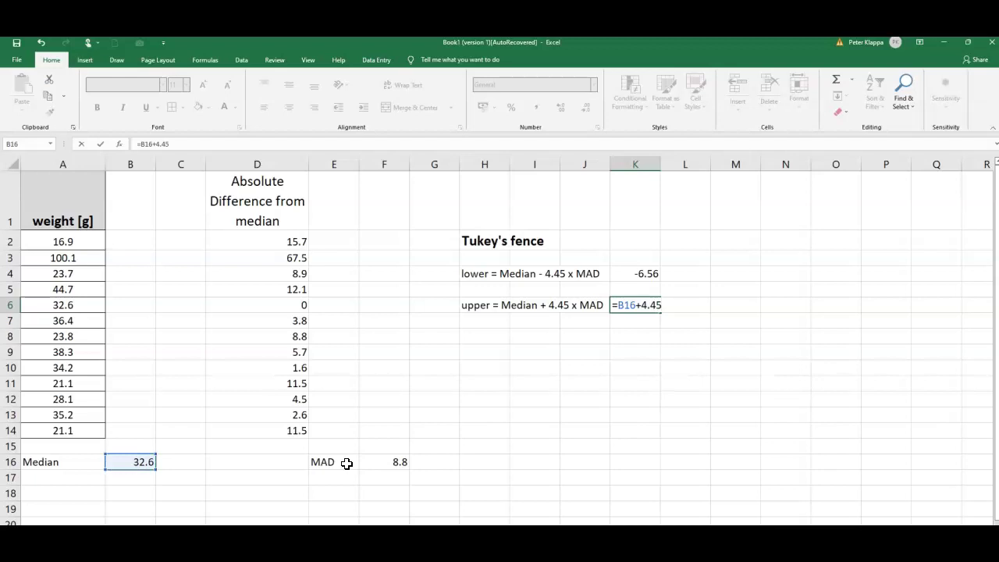
text(+4.45*)
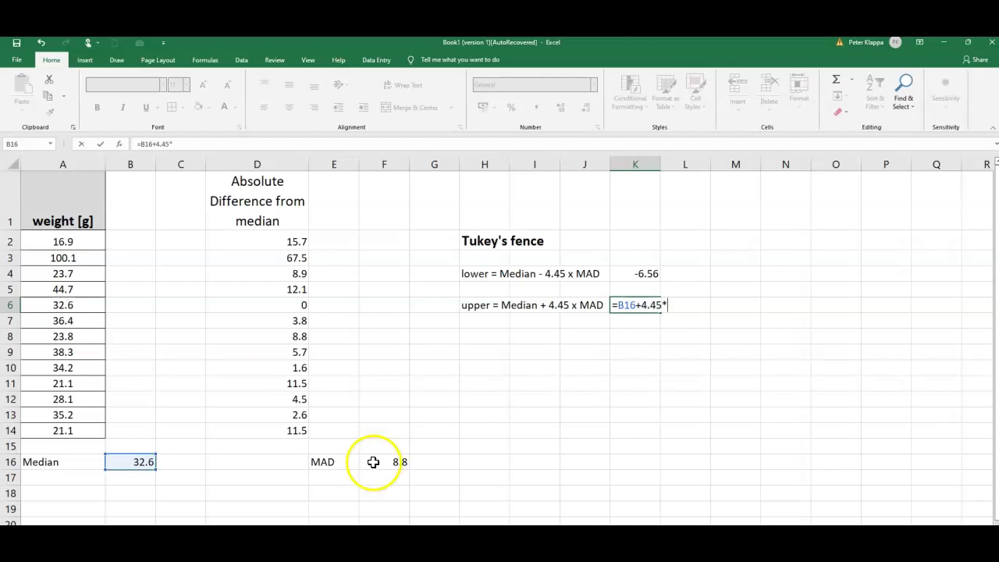
click(386, 463)
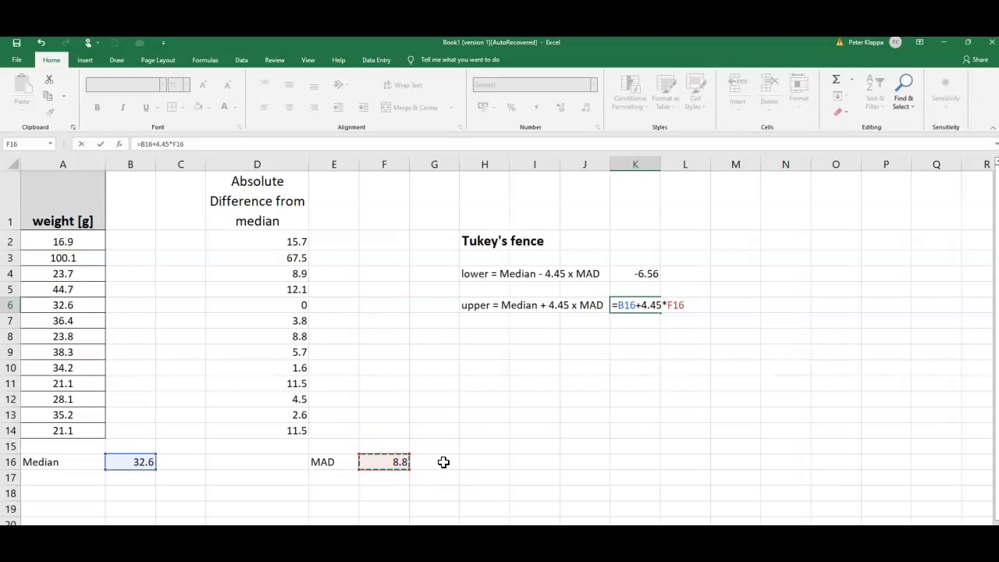
key(Return)
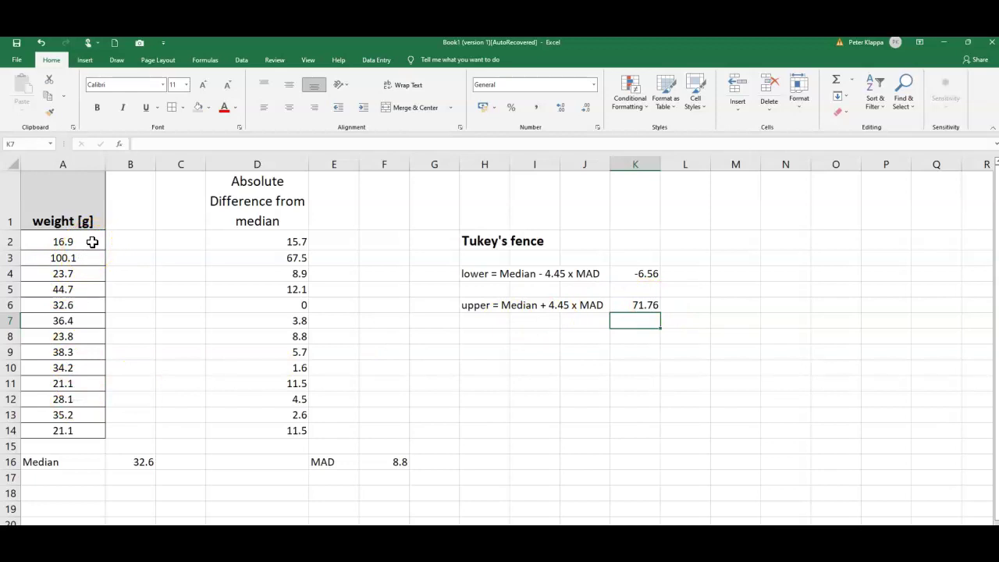
Sort the weights in A2:A14 smallest to largest, placing 100.1 last
drag(92, 241, 66, 430)
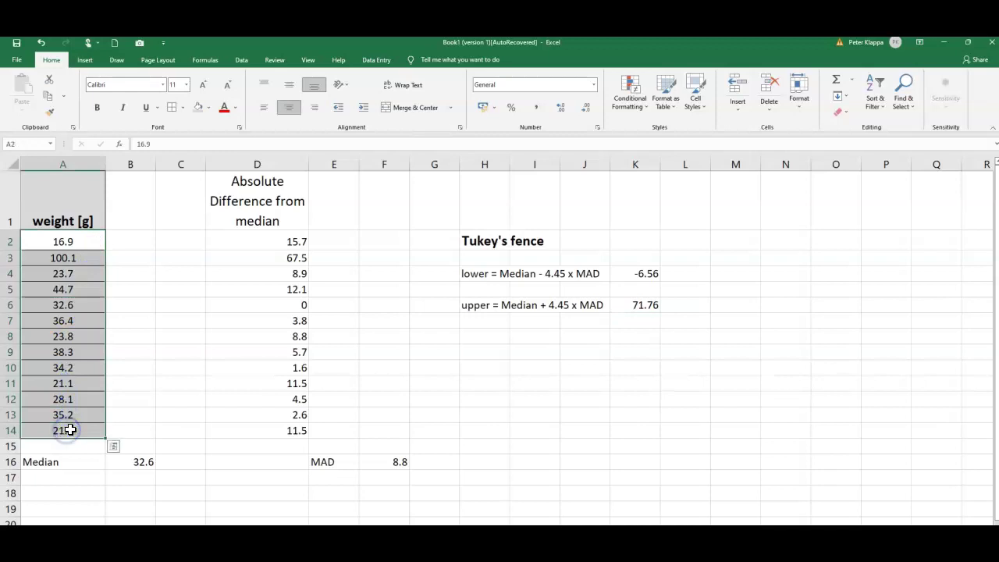
click(877, 92)
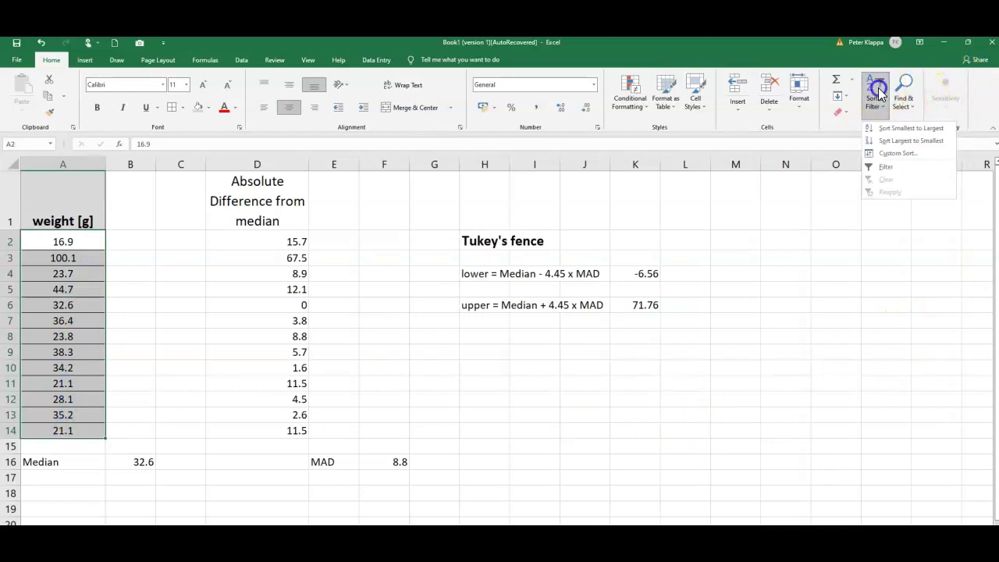
click(913, 129)
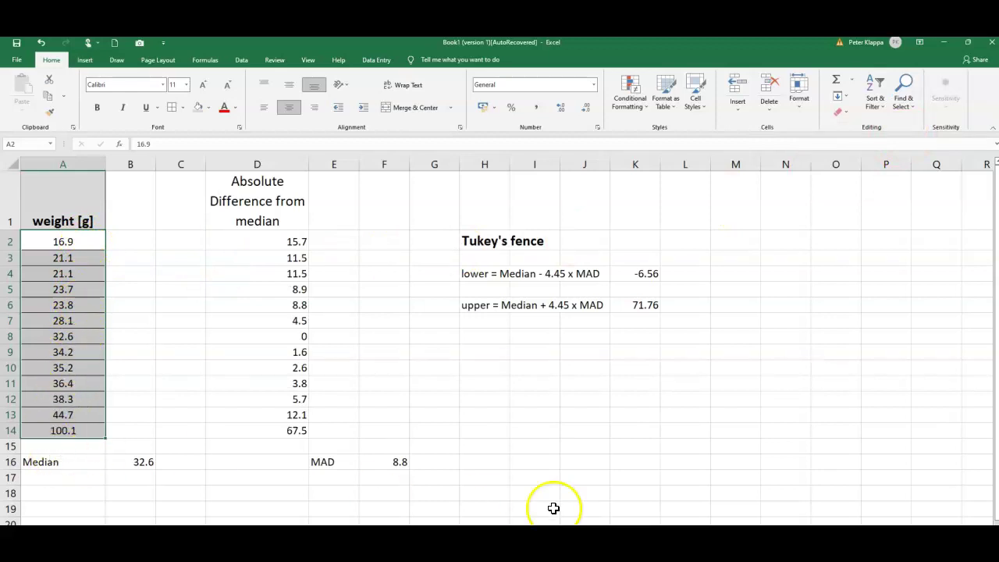
click(78, 241)
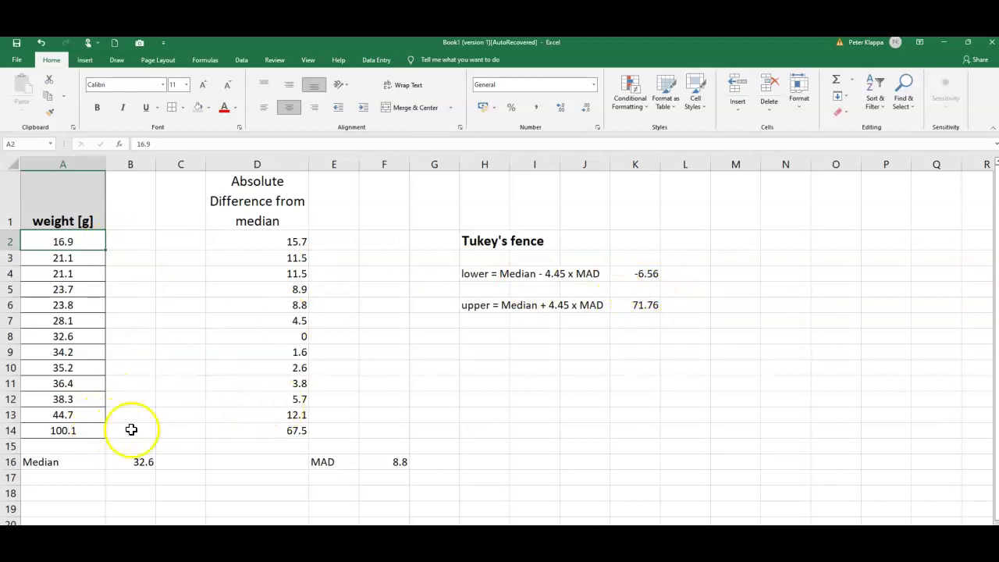
click(87, 430)
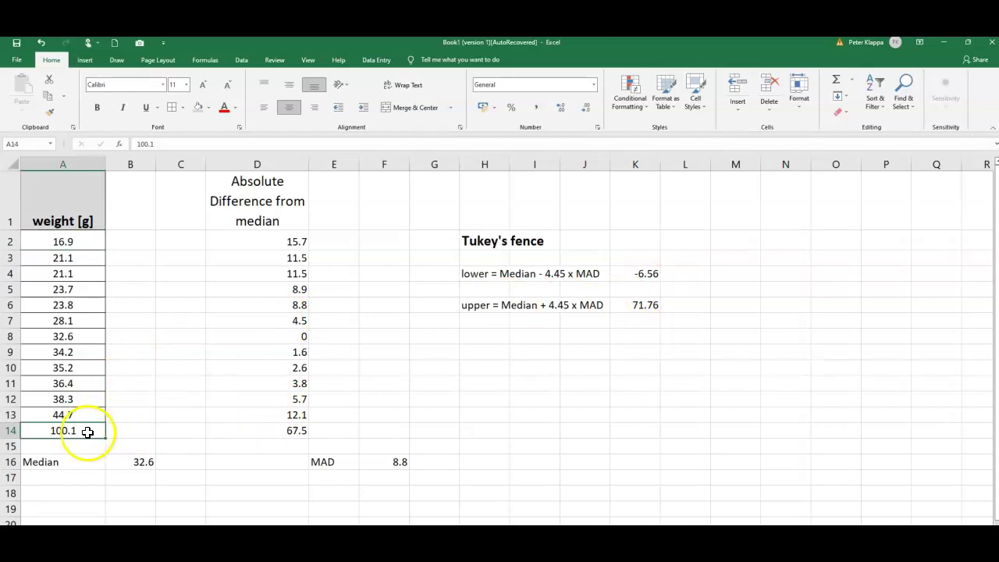
double_click(87, 430)
double_click(56, 431)
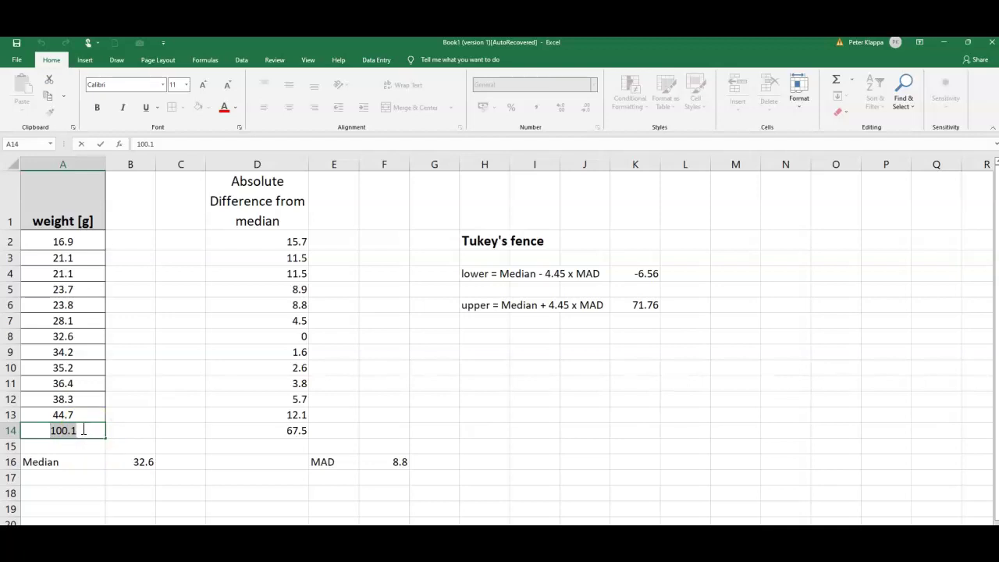
click(53, 430)
click(93, 425)
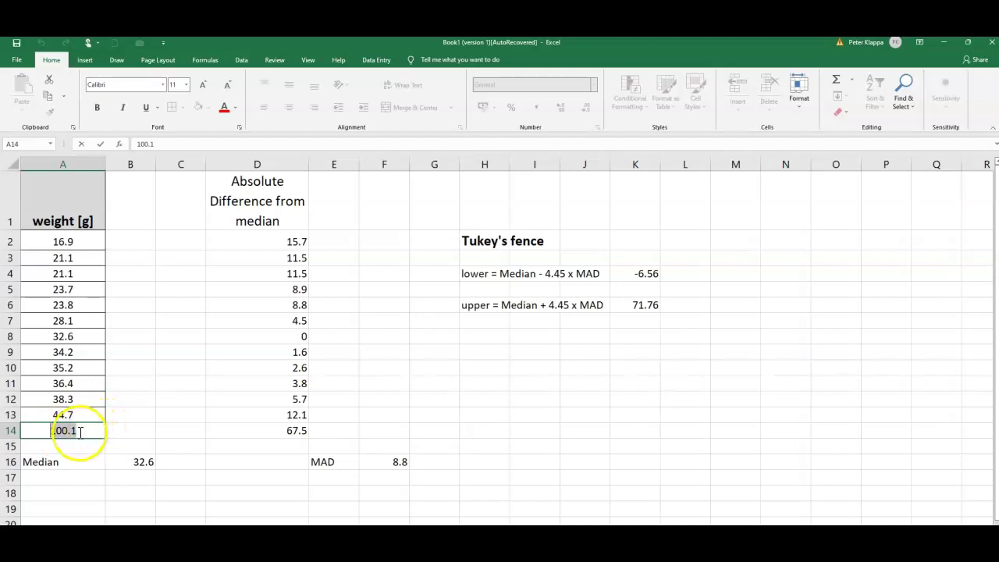